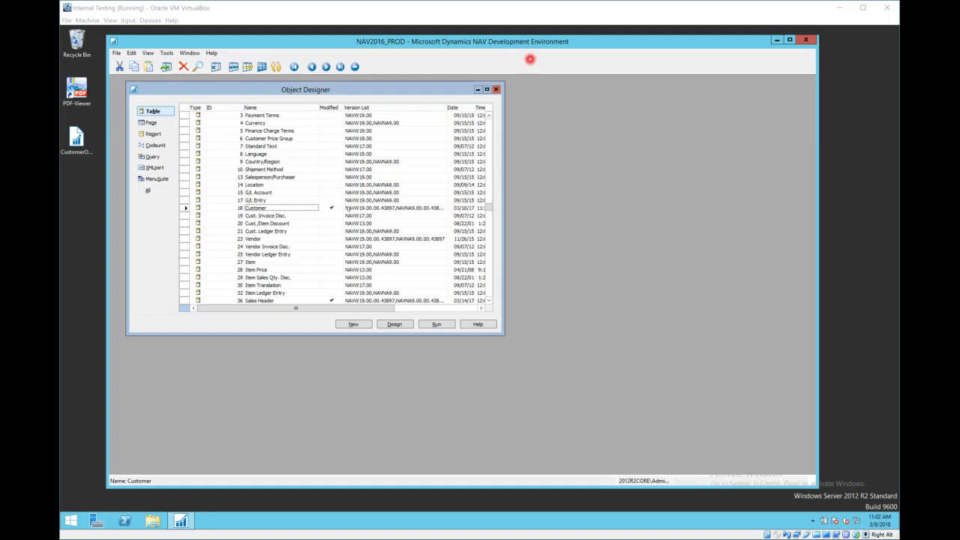
Go back to the desktop and bring up Object Designer listing the NAV2016_PROD tables
key(super)
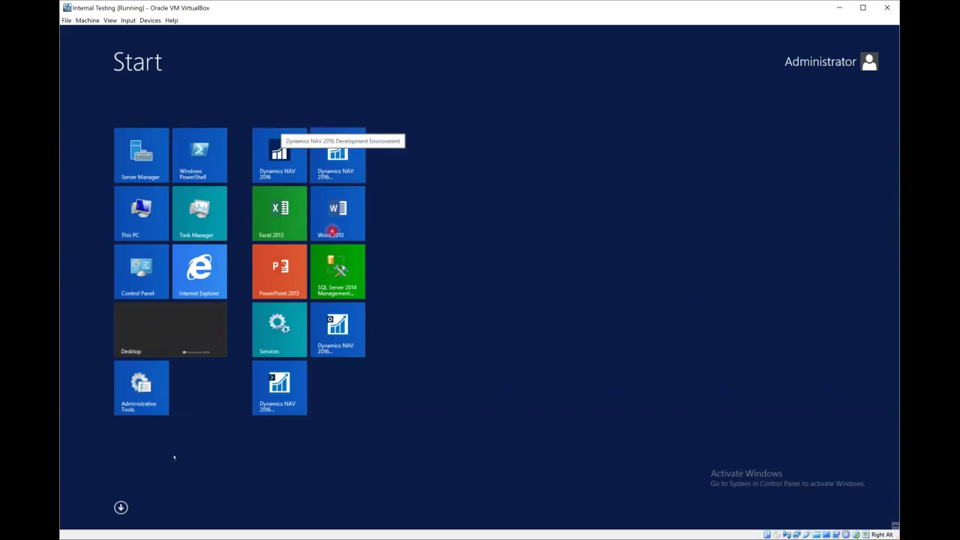
click(161, 332)
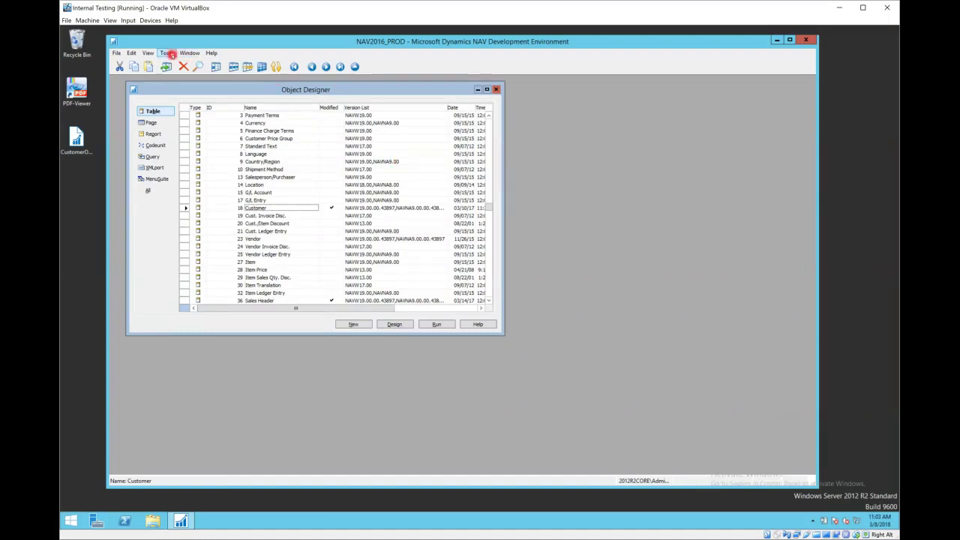
click(166, 53)
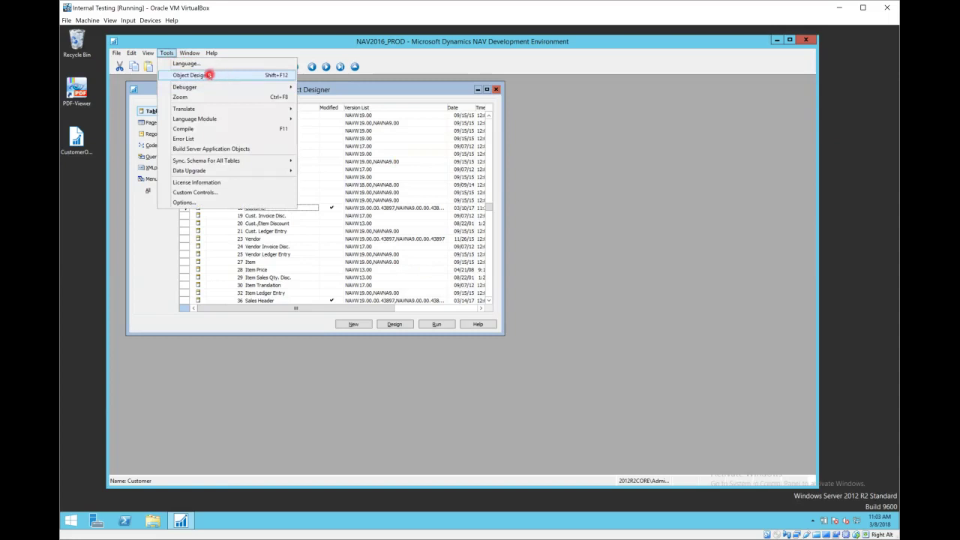
click(209, 74)
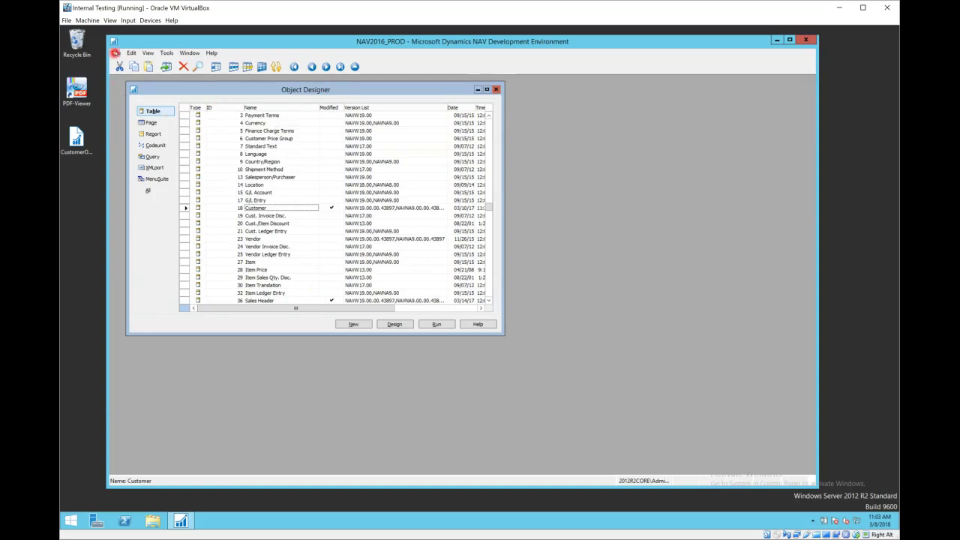
Import the TS1173 Partial.fob file, triggering the conflicting-versions warning
click(117, 53)
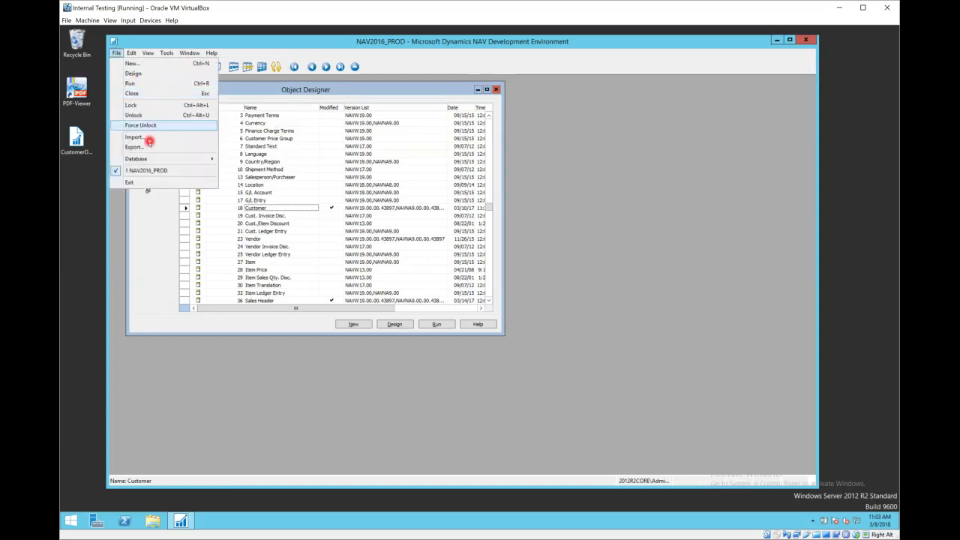
click(149, 139)
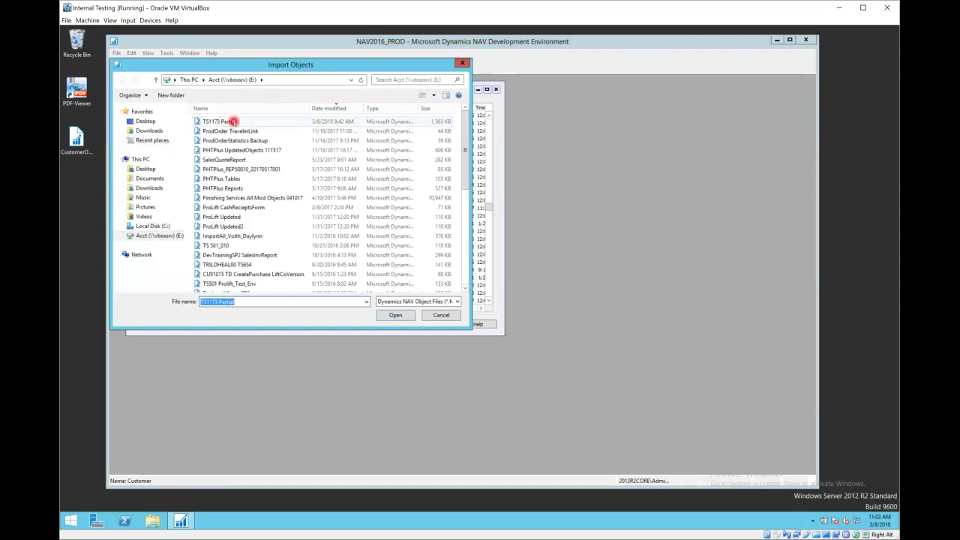
click(232, 123)
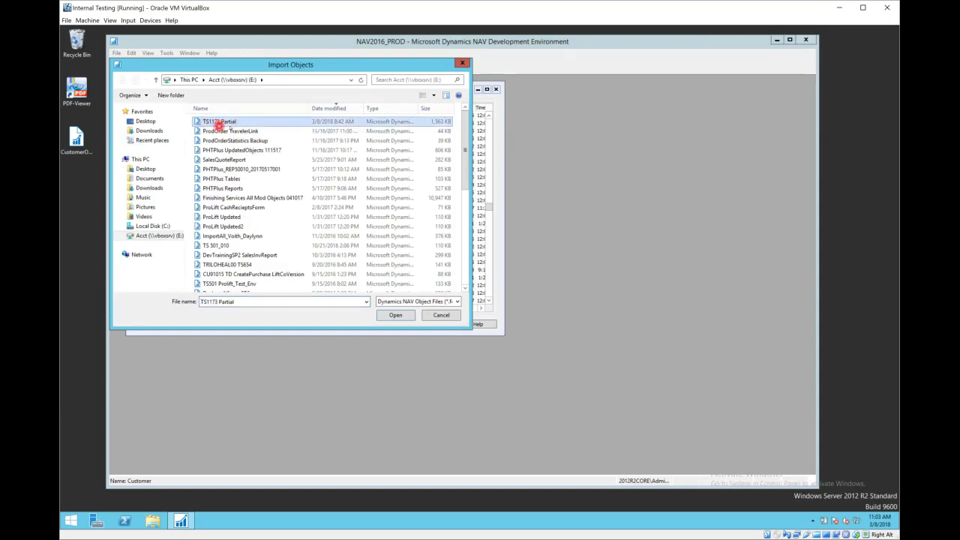
double_click(233, 122)
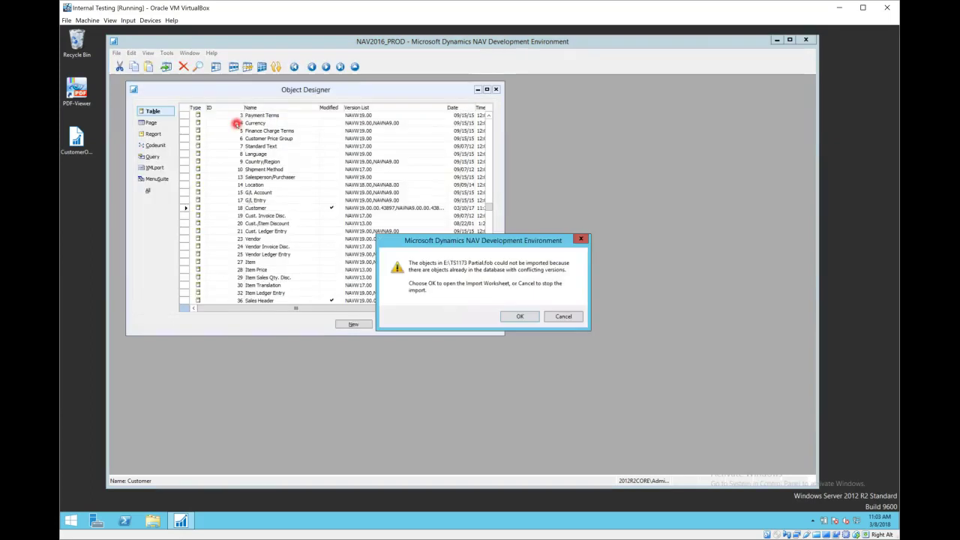
click(284, 198)
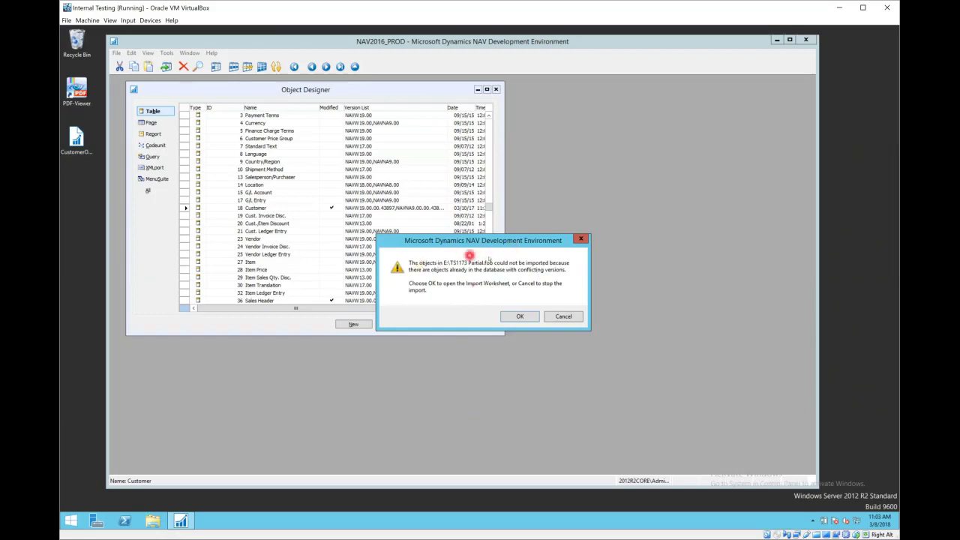
Open the Import Worksheet and select the four table rows, Sales Line through tsJob Task
click(519, 315)
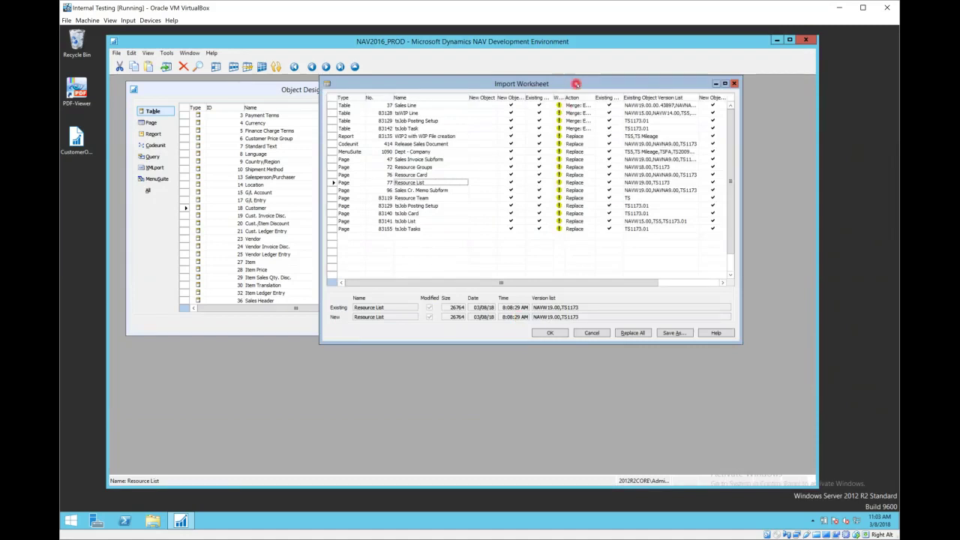
drag(575, 85, 531, 97)
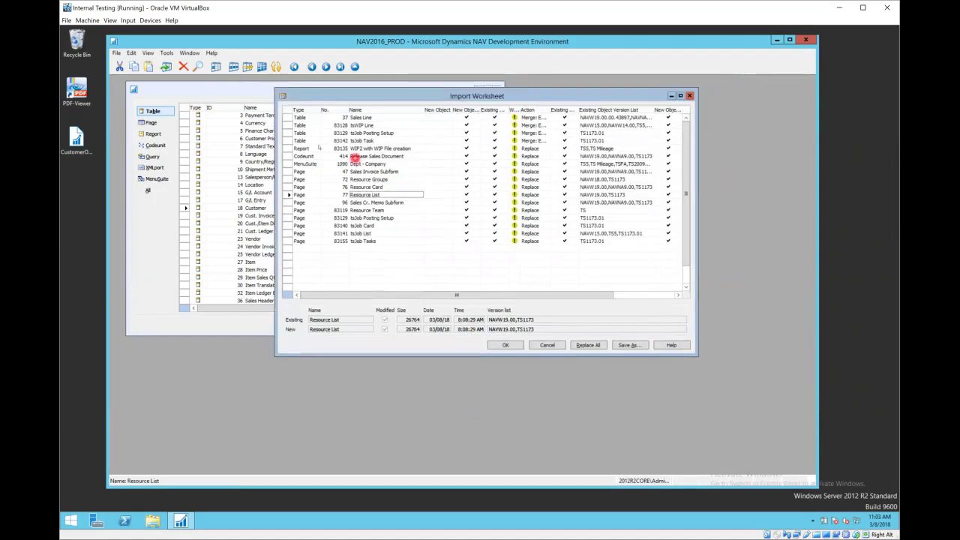
click(289, 118)
drag(285, 131, 285, 141)
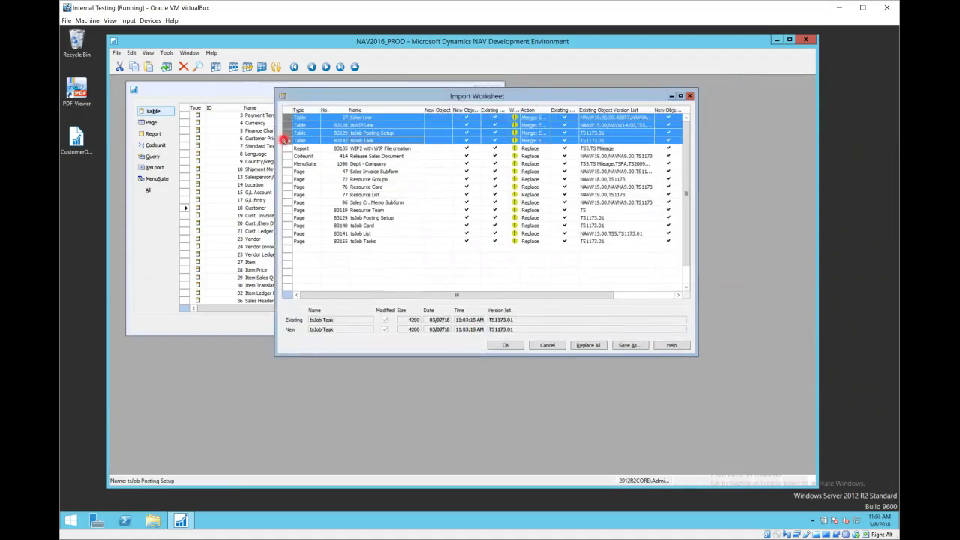
click(285, 149)
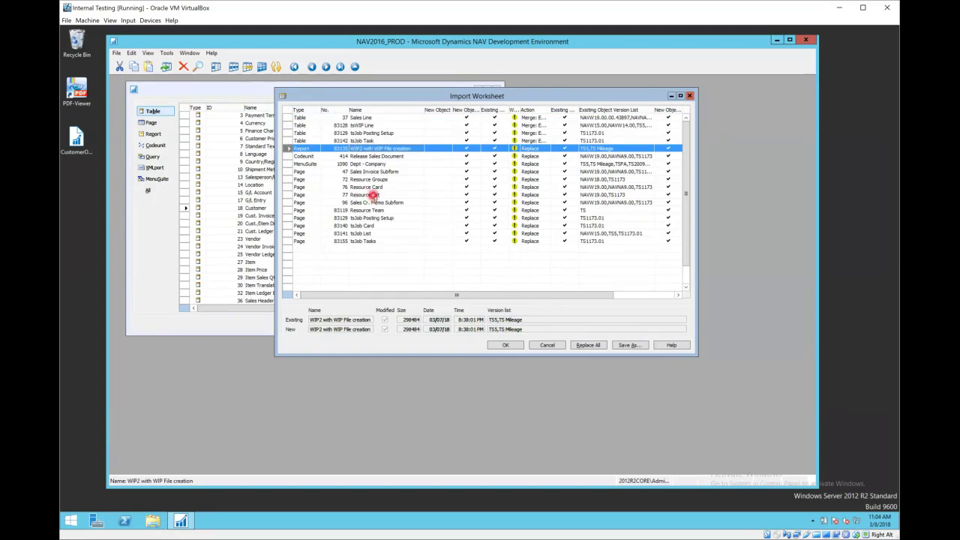
Review the Resource List, Resource Team, Dept - Company, tsWIP Line and tsJob Posting Setup rows
click(372, 195)
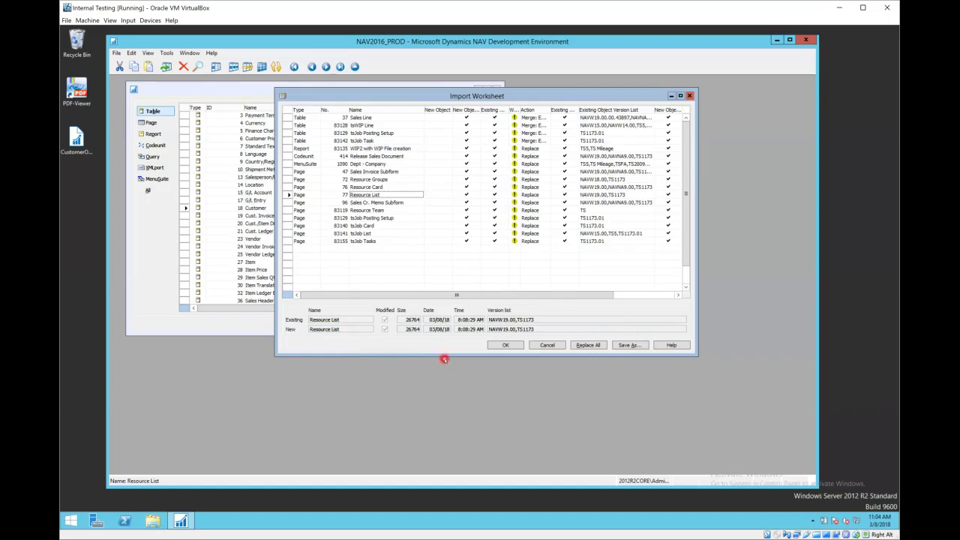
click(305, 210)
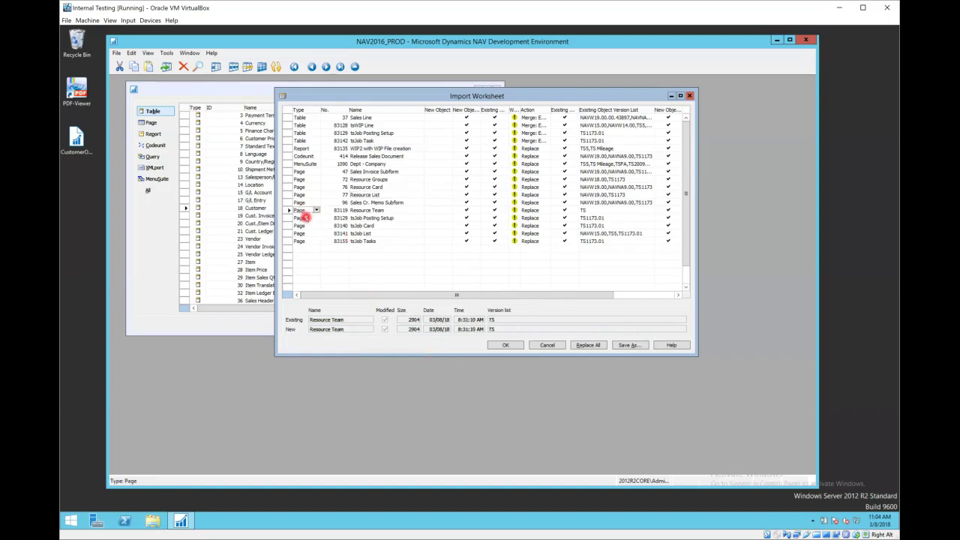
click(304, 217)
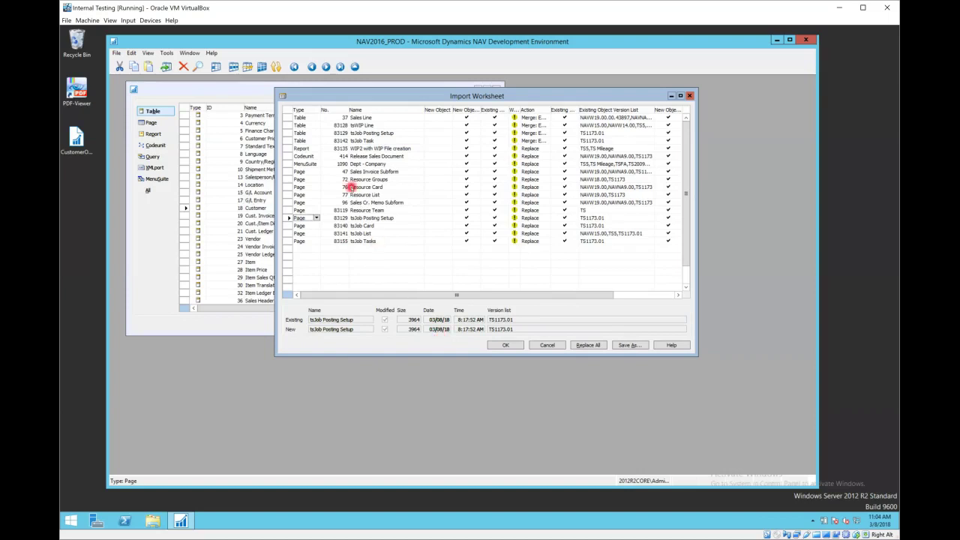
click(351, 186)
click(361, 163)
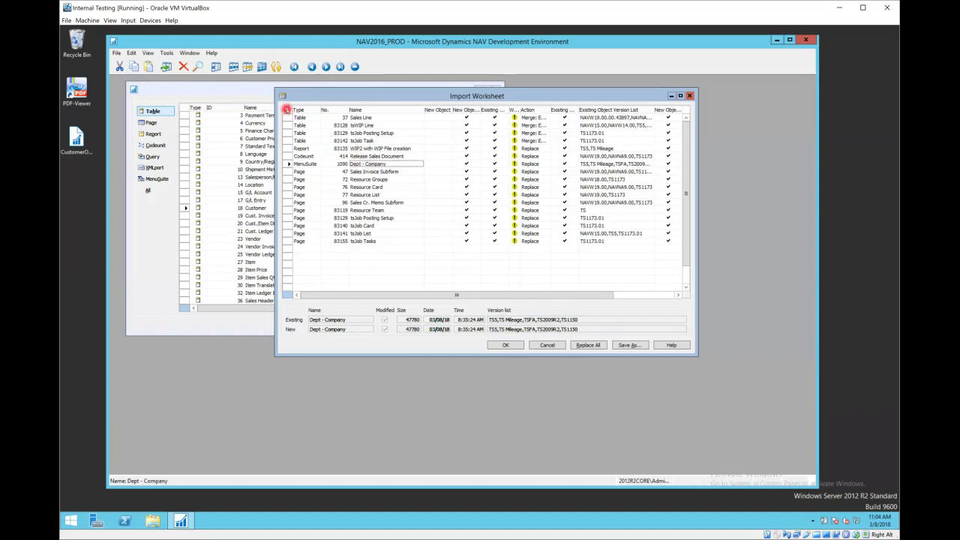
click(287, 110)
click(365, 171)
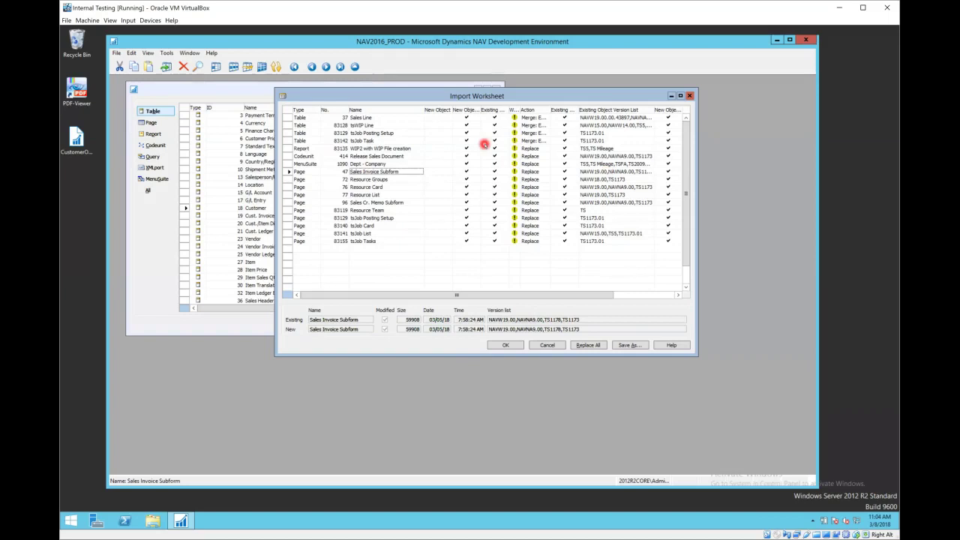
click(382, 125)
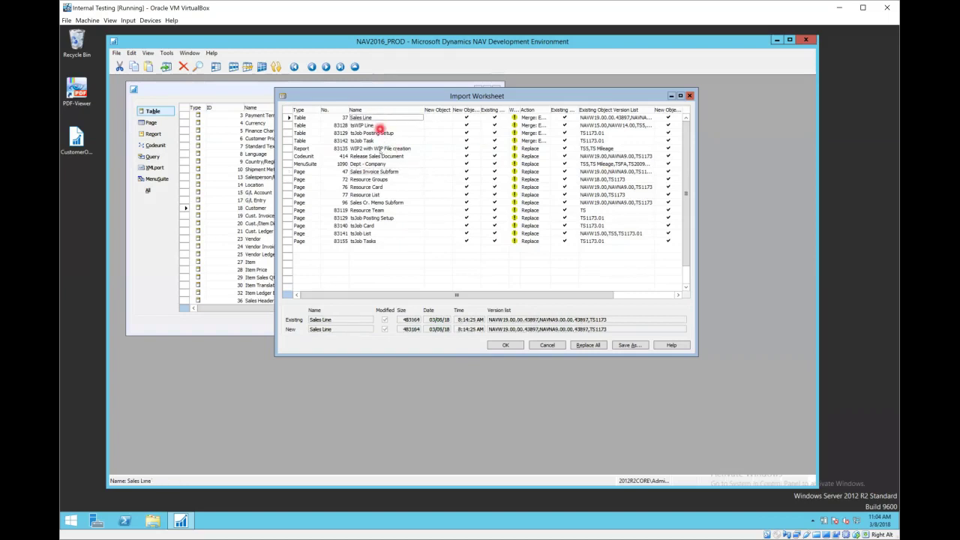
click(395, 187)
click(394, 218)
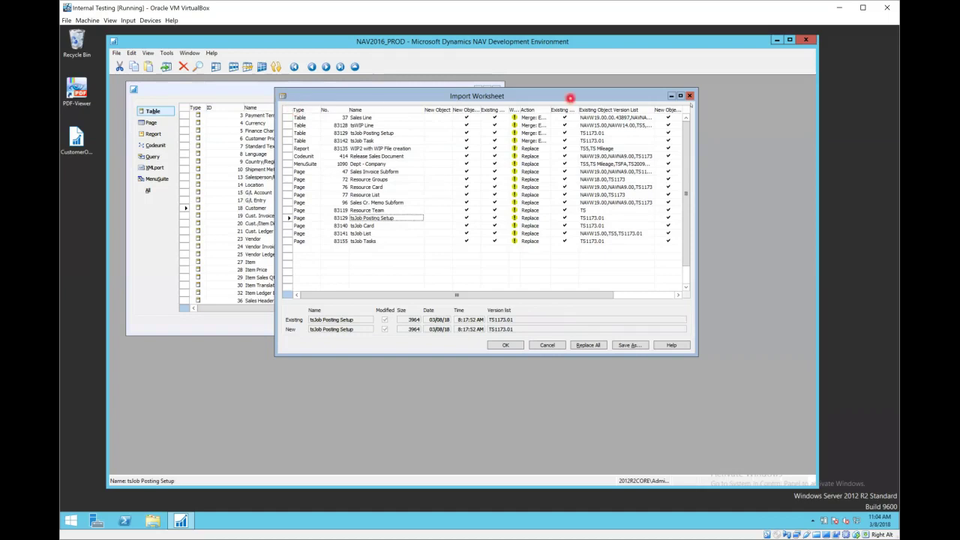
click(691, 97)
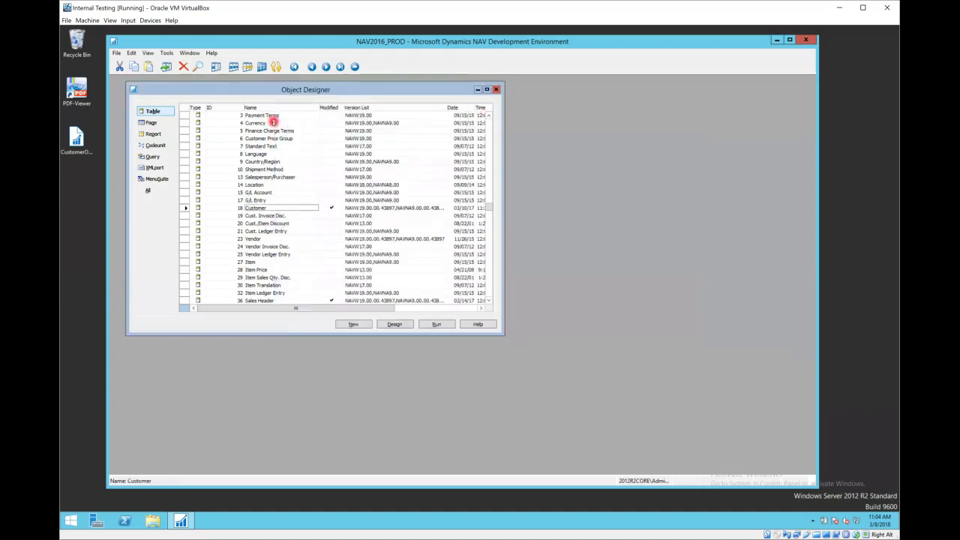
click(275, 131)
click(263, 162)
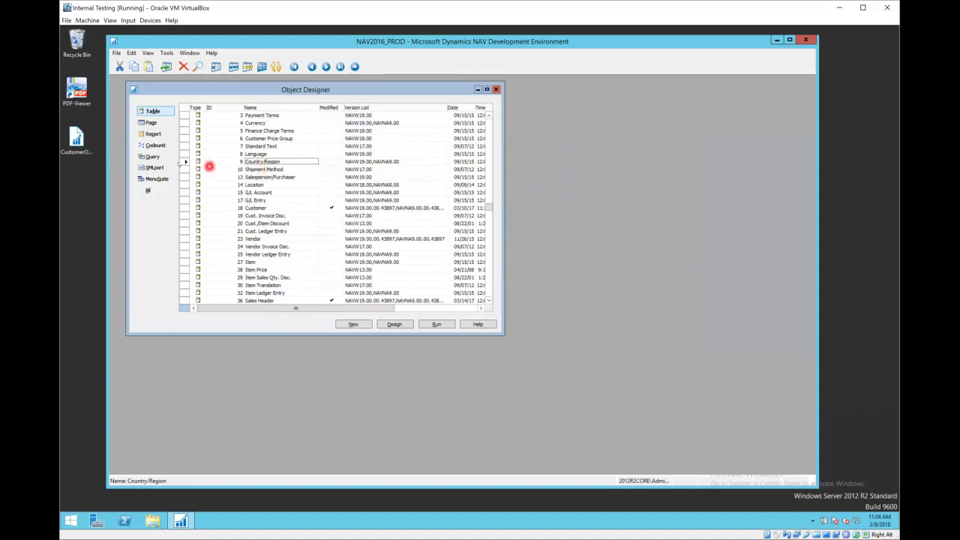
click(184, 161)
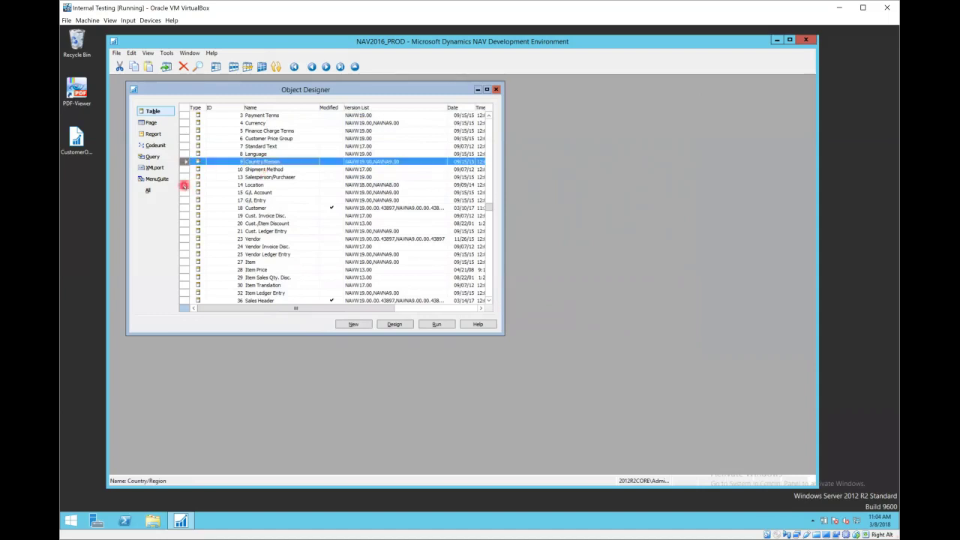
click(183, 184)
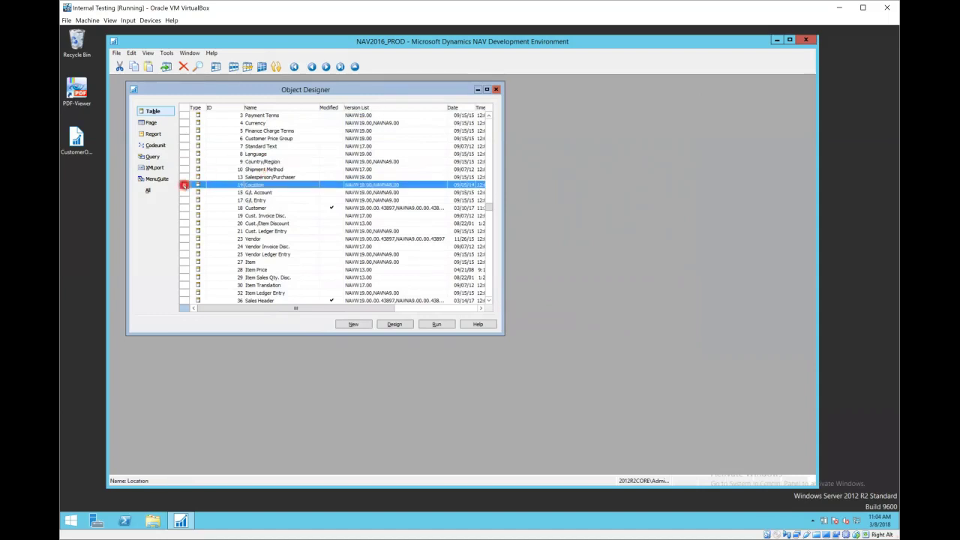
right_click(184, 186)
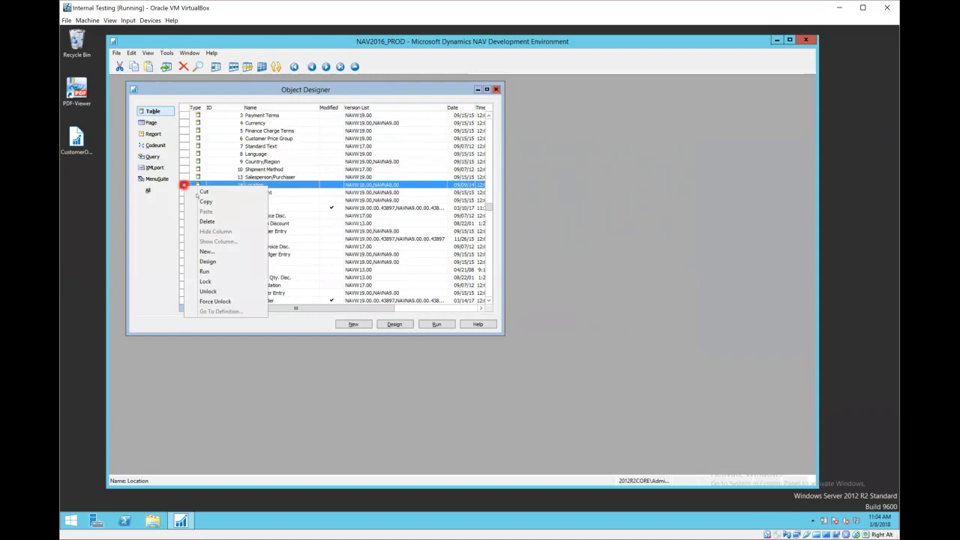
click(293, 183)
click(183, 146)
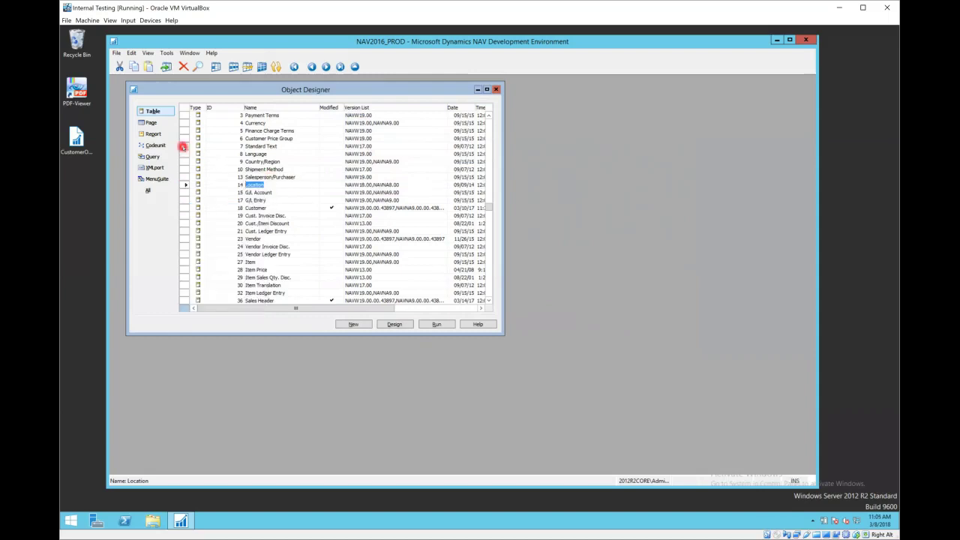
click(141, 67)
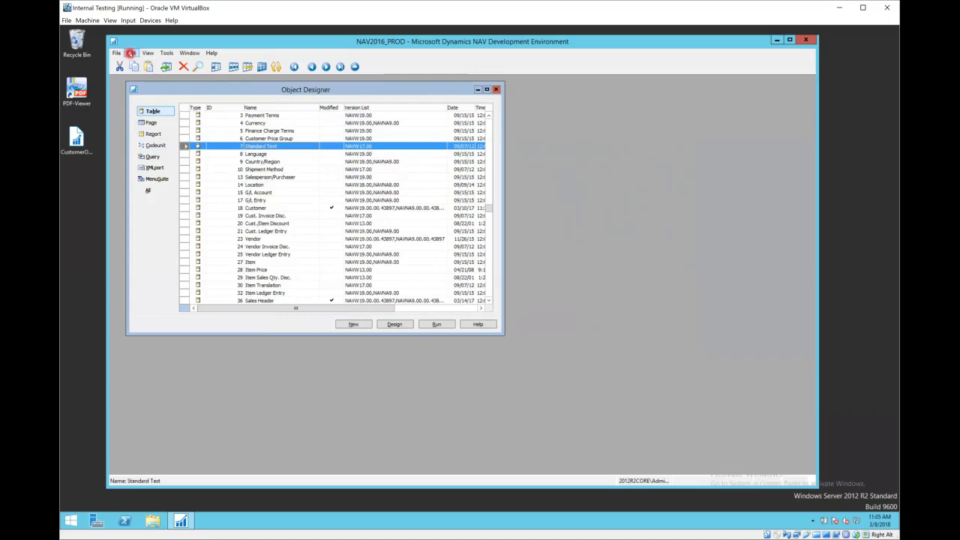
click(131, 53)
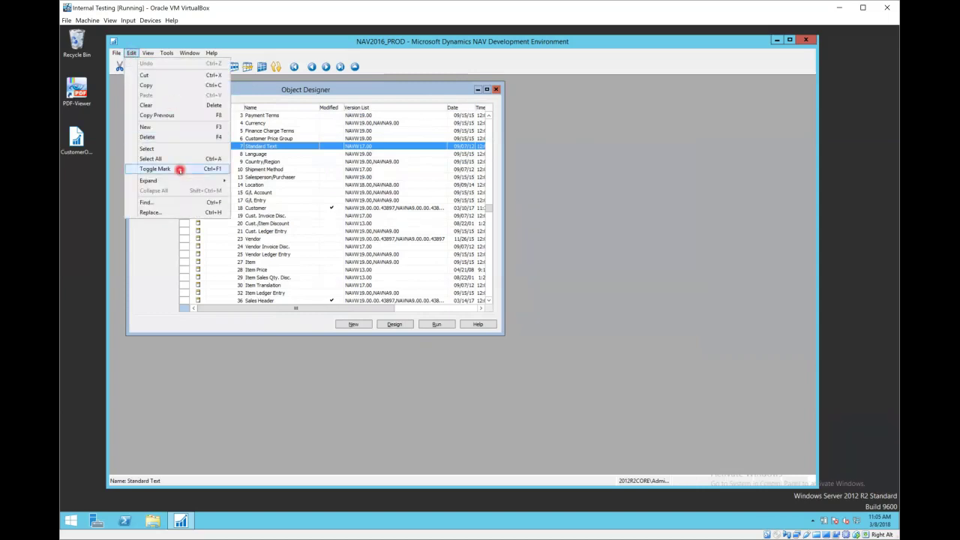
click(331, 201)
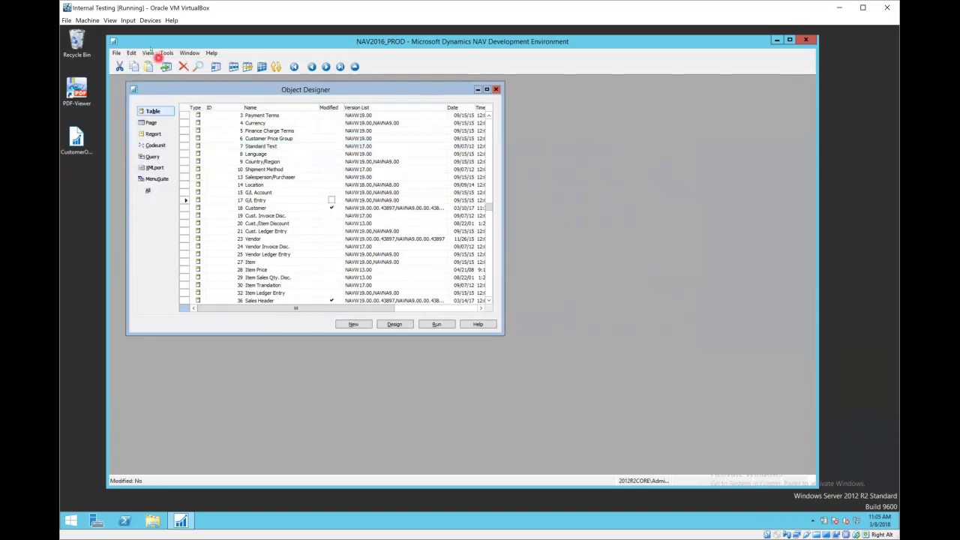
click(148, 53)
click(169, 107)
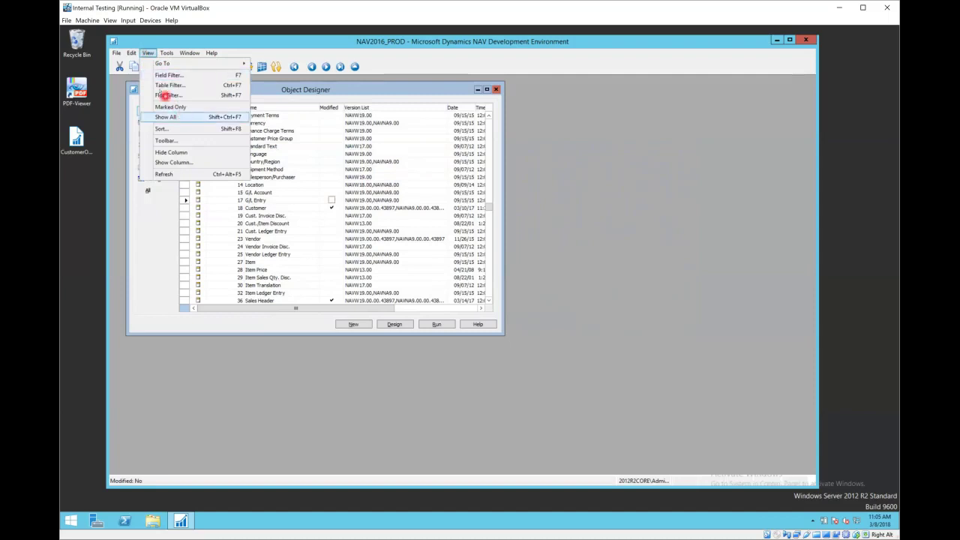
click(189, 108)
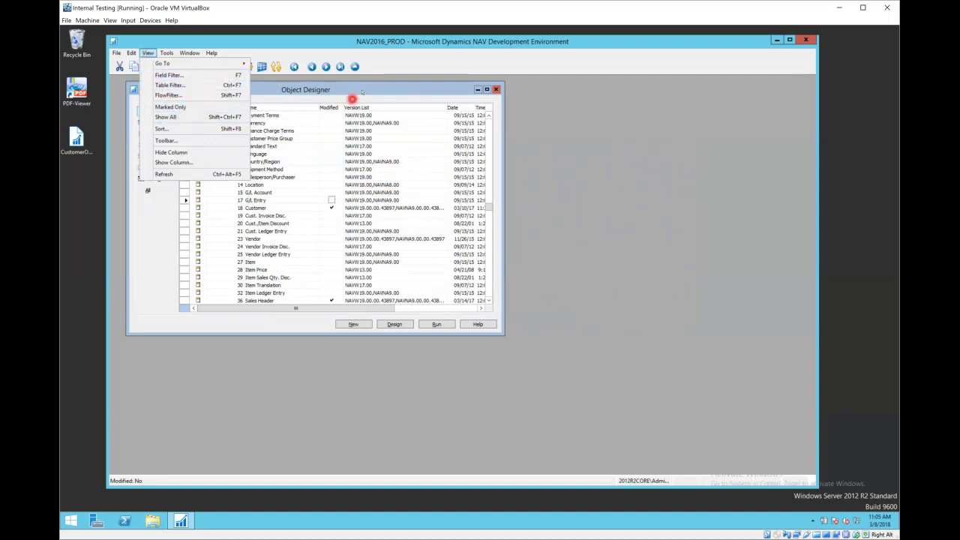
click(378, 173)
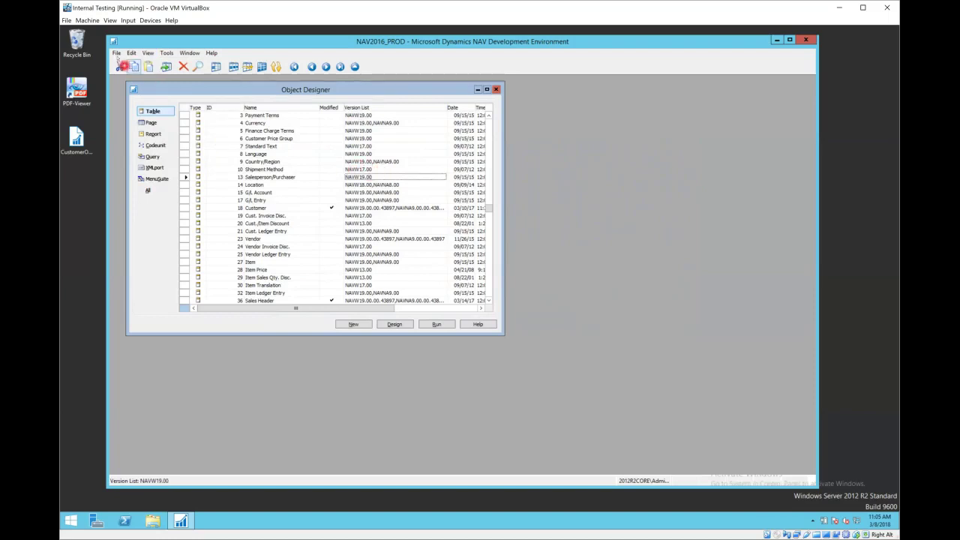
Re-import TS1173 Partial.fob into the Import Worksheet and inspect the tsJob Posting Setup and Sales Line entries
click(116, 52)
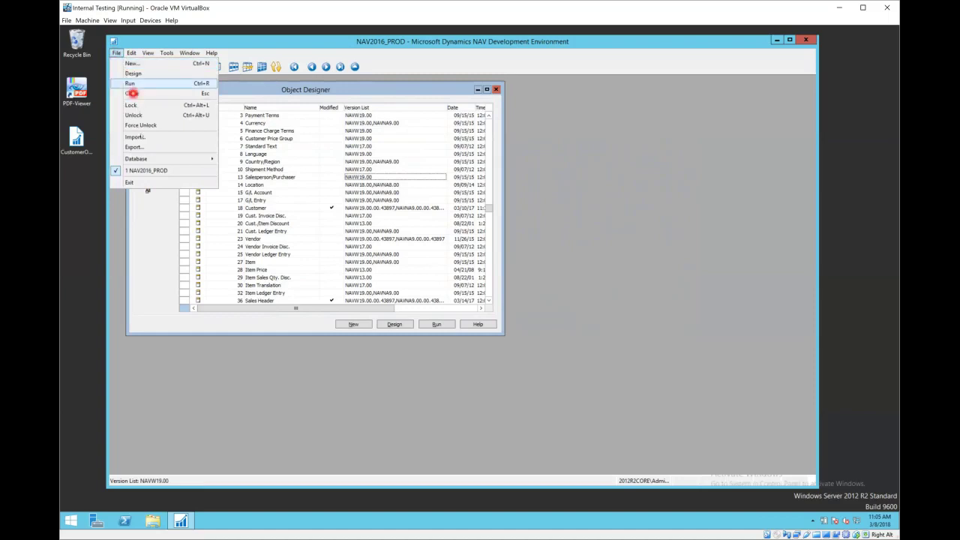
click(140, 136)
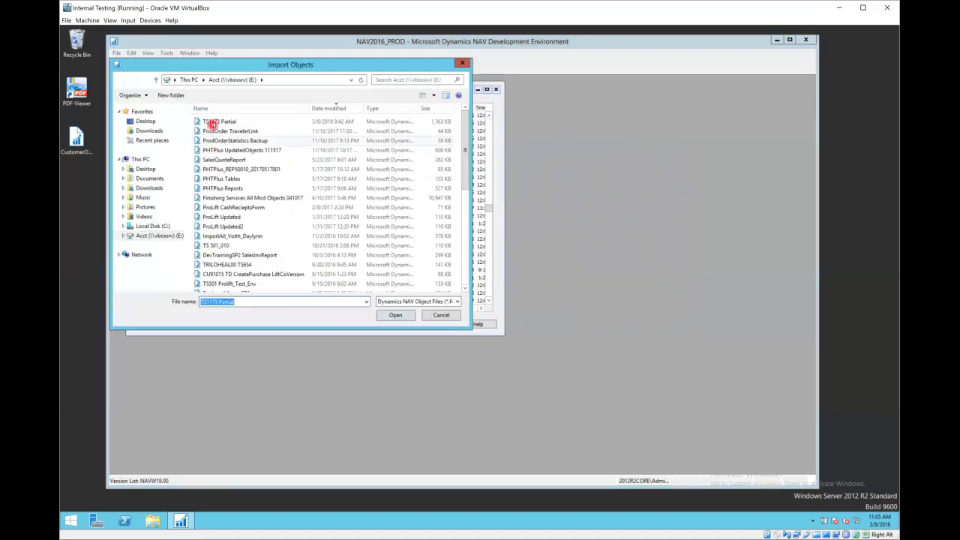
click(213, 122)
double_click(213, 122)
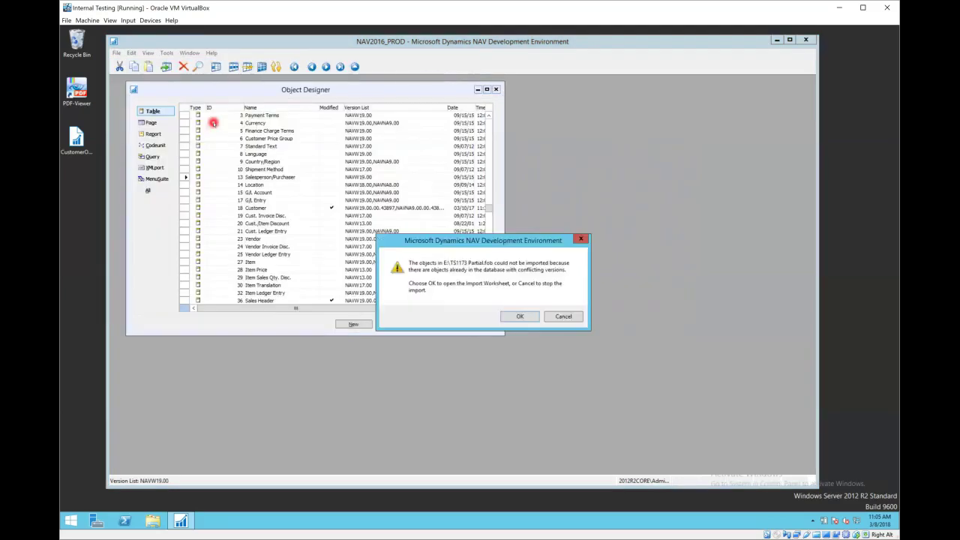
click(530, 320)
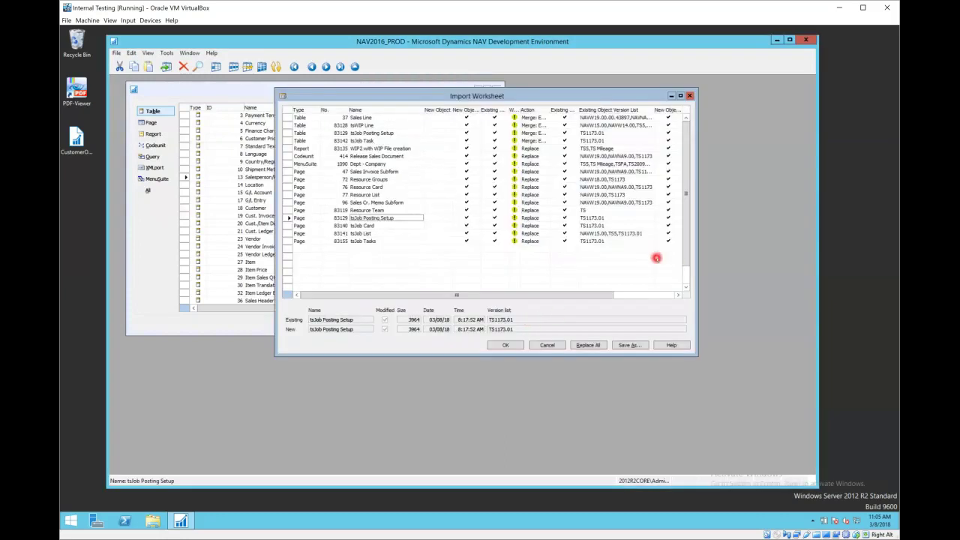
click(383, 132)
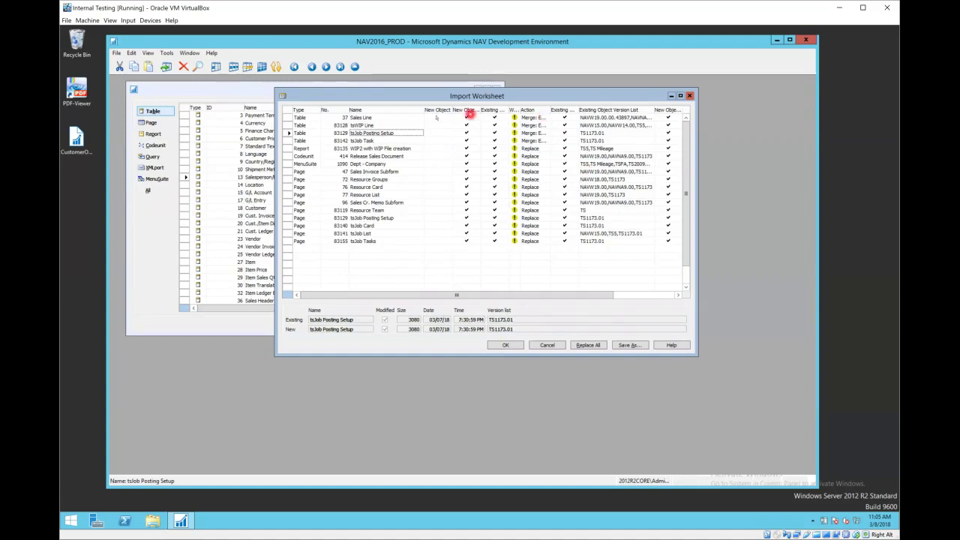
click(404, 117)
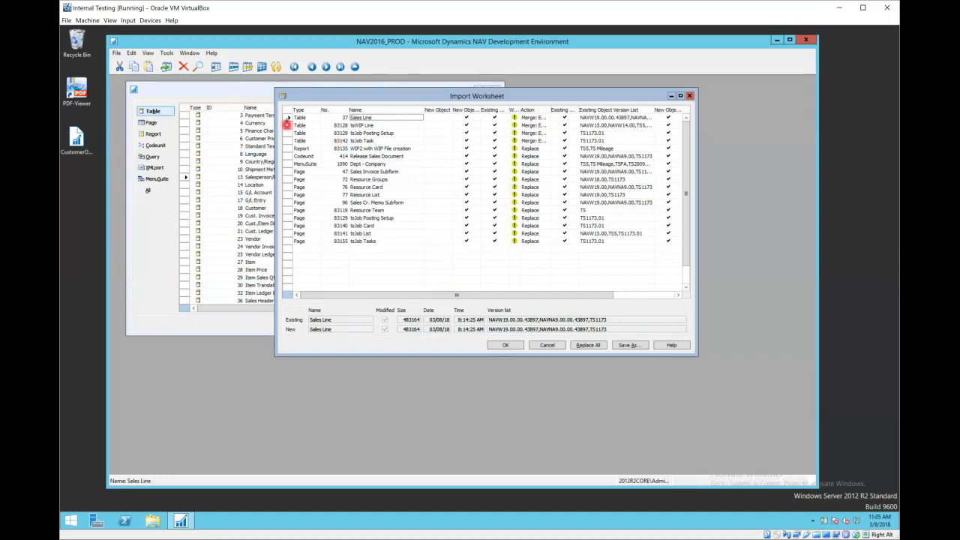
Switch all 17 objects from Merge to Replace with Replace All and accept the worksheet
drag(286, 119, 292, 148)
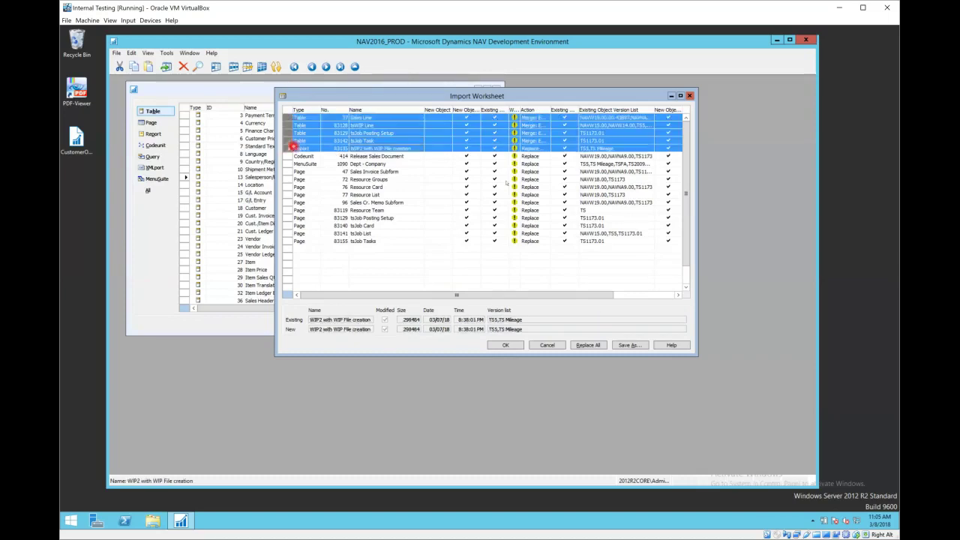
click(439, 172)
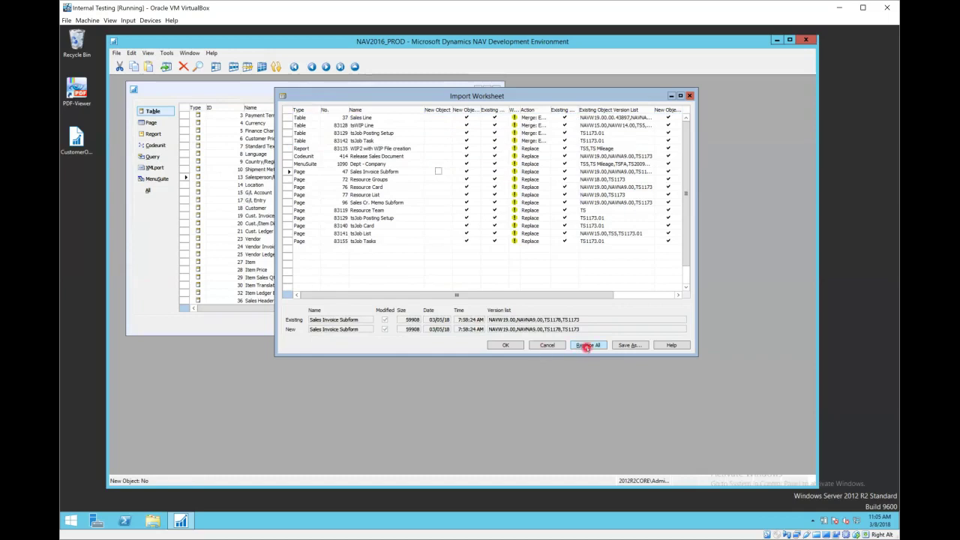
click(587, 346)
click(508, 346)
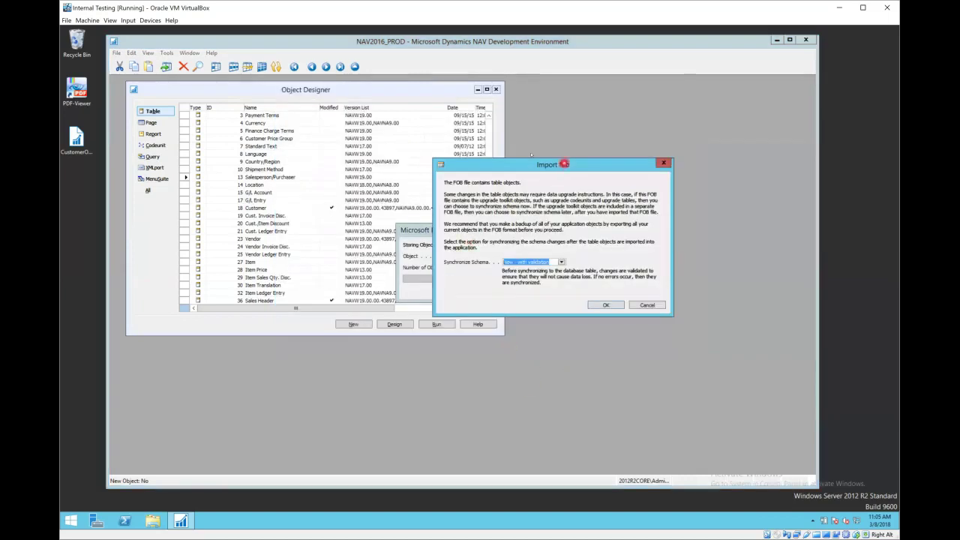
Keep Synchronize Schema at 'Now - with validation' and confirm the import
drag(565, 165, 491, 139)
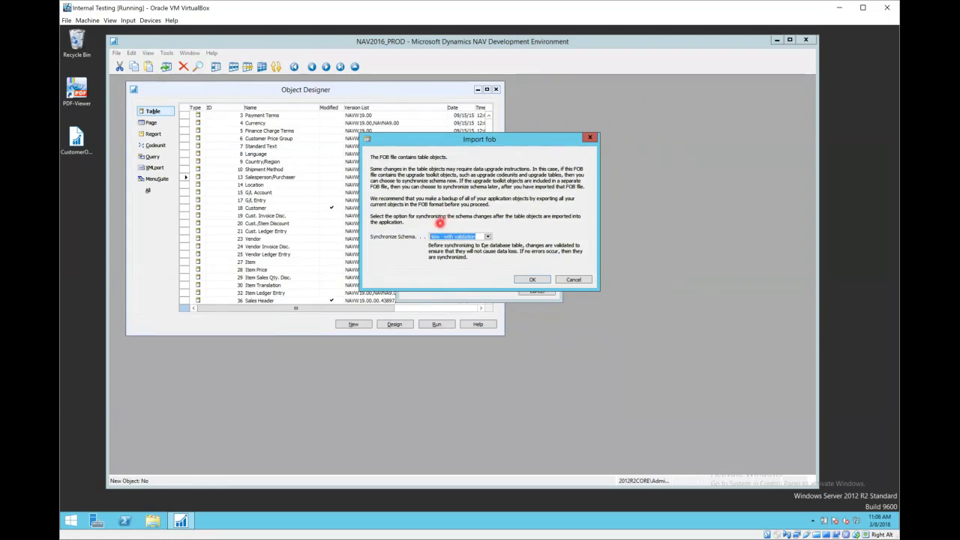
click(487, 237)
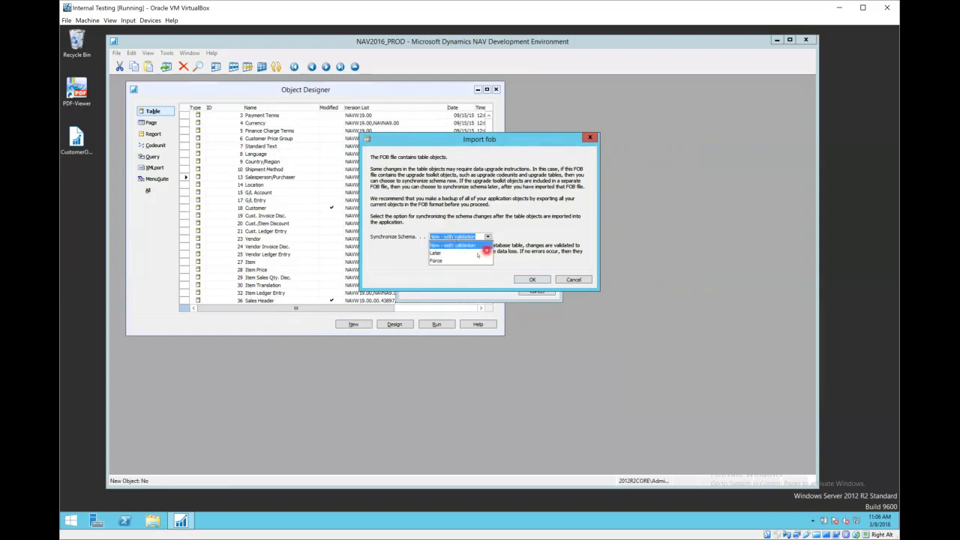
click(479, 246)
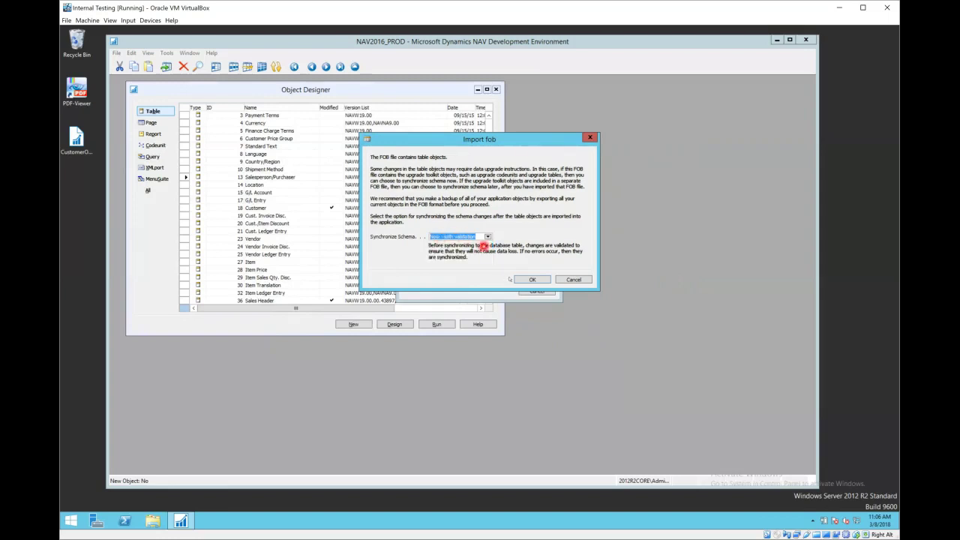
click(529, 279)
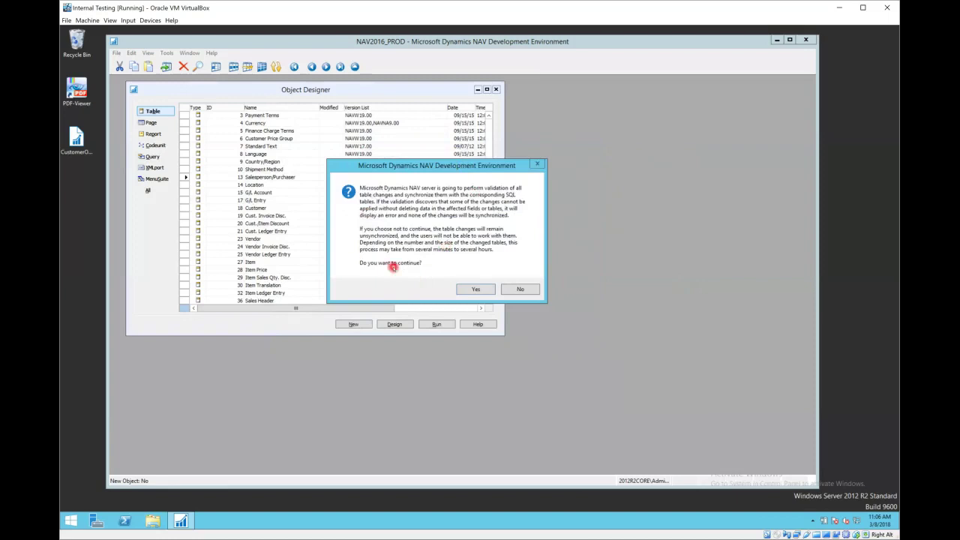
Approve table-change validation, let synchronization reach 100%, and close the progress window
click(468, 289)
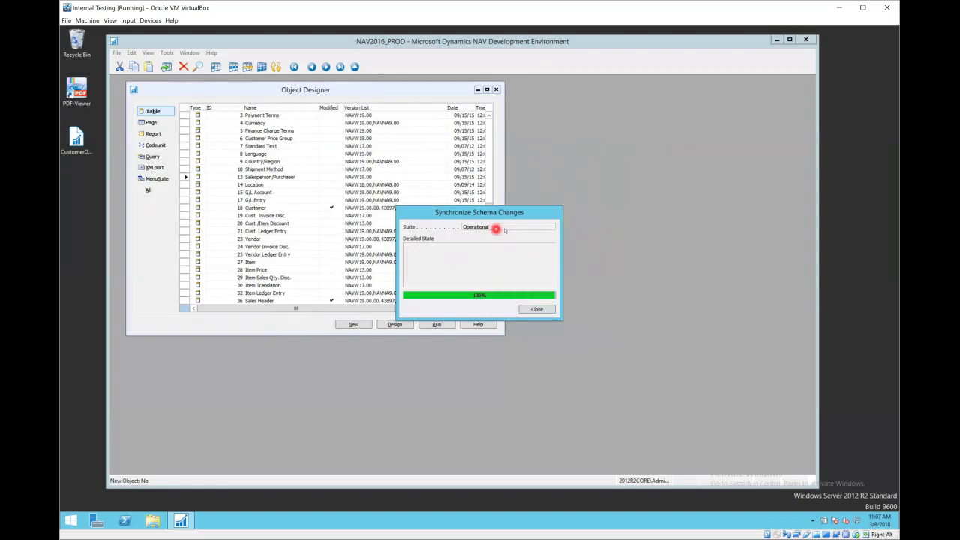
click(535, 310)
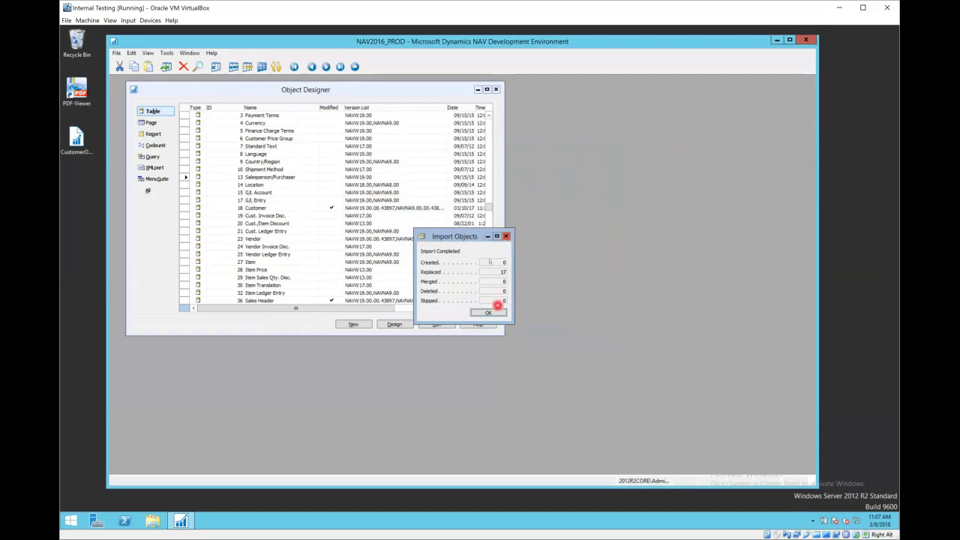
Dismiss the 17-objects-replaced summary and select the Customer table in Object Designer
click(488, 314)
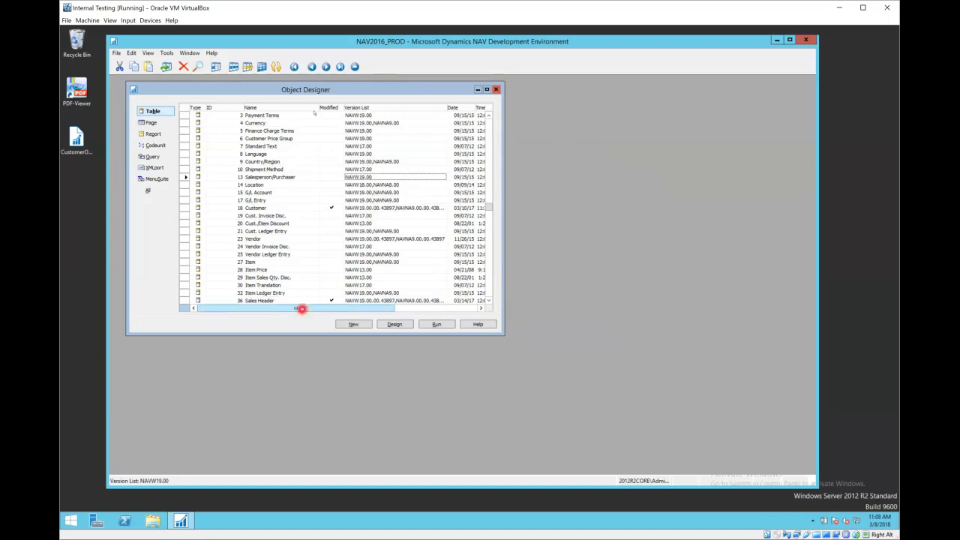
click(276, 146)
click(283, 208)
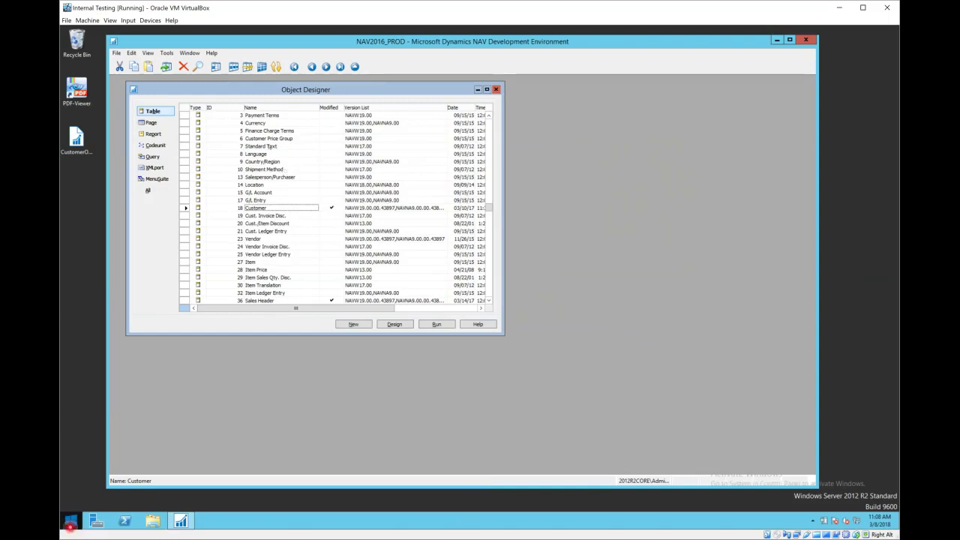
click(70, 522)
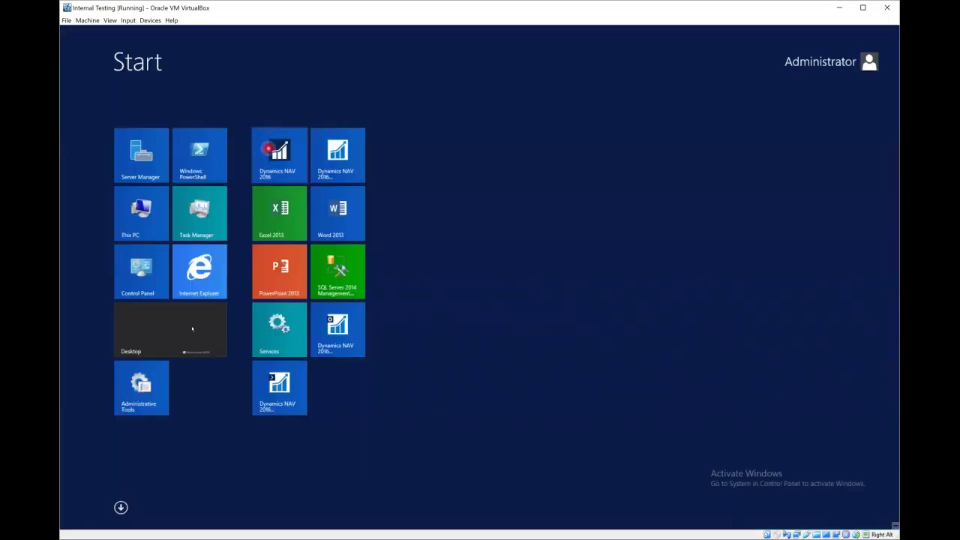
click(172, 351)
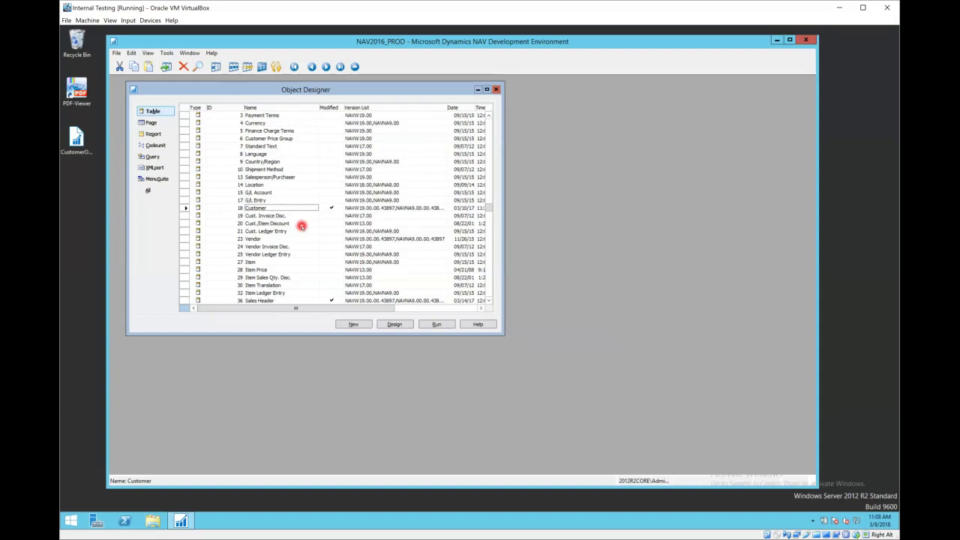